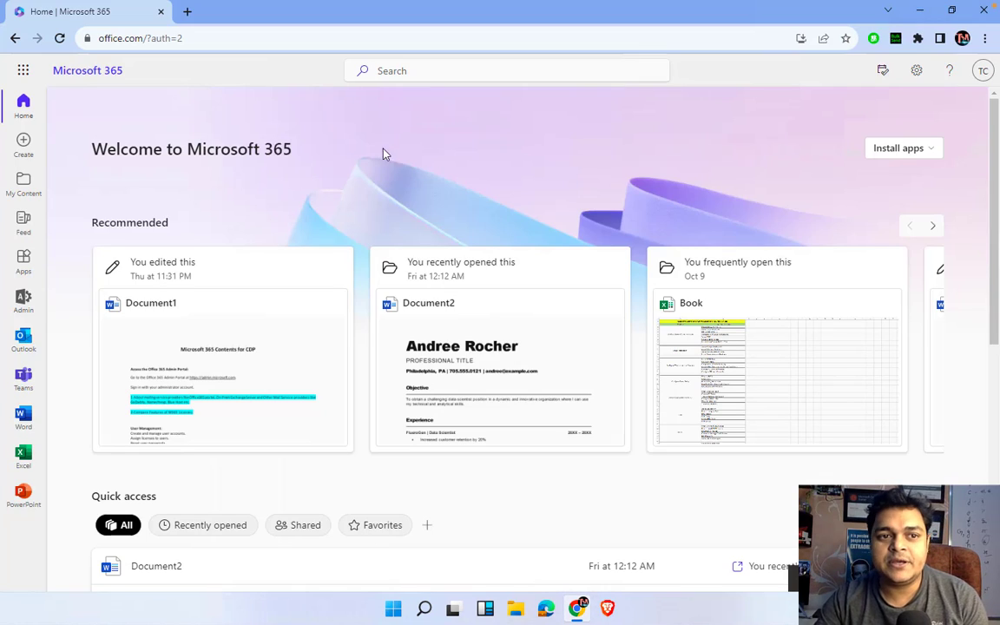
Open the Exchange admin center by way of the Microsoft 365 admin center
click(23, 72)
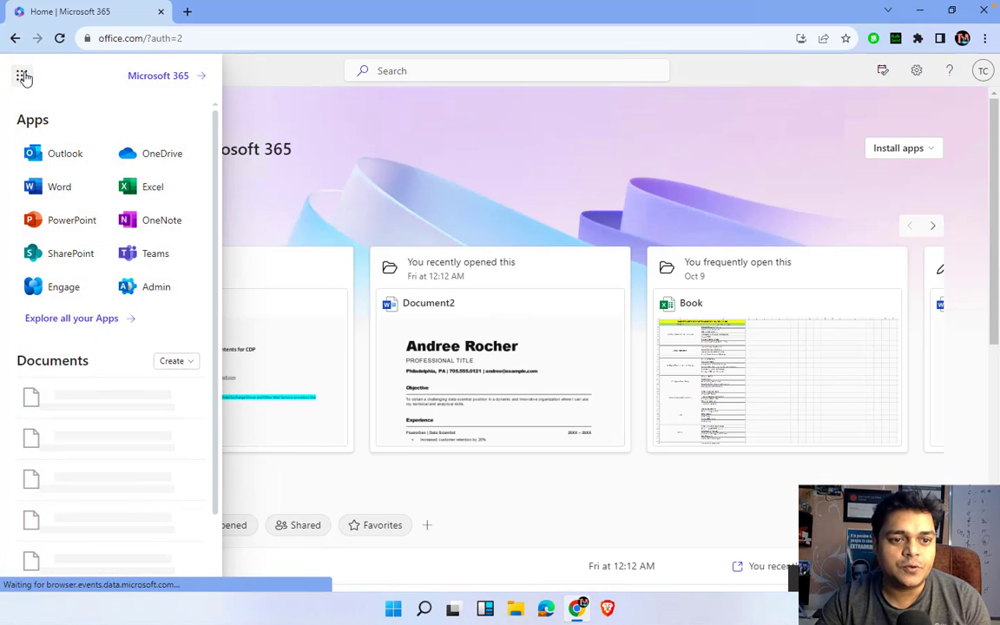
click(165, 286)
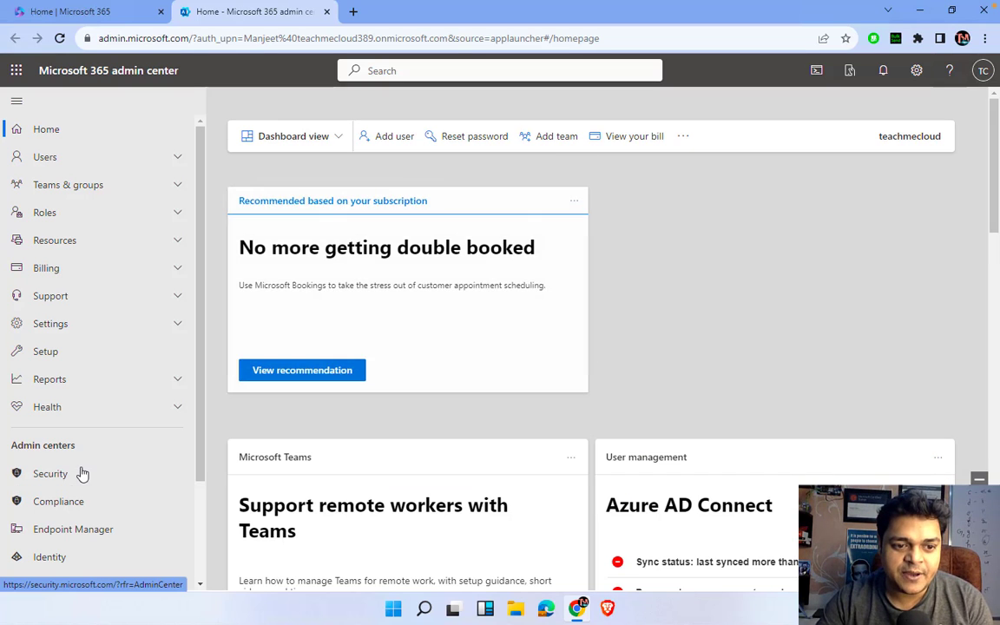
scroll(87, 423, down, 2)
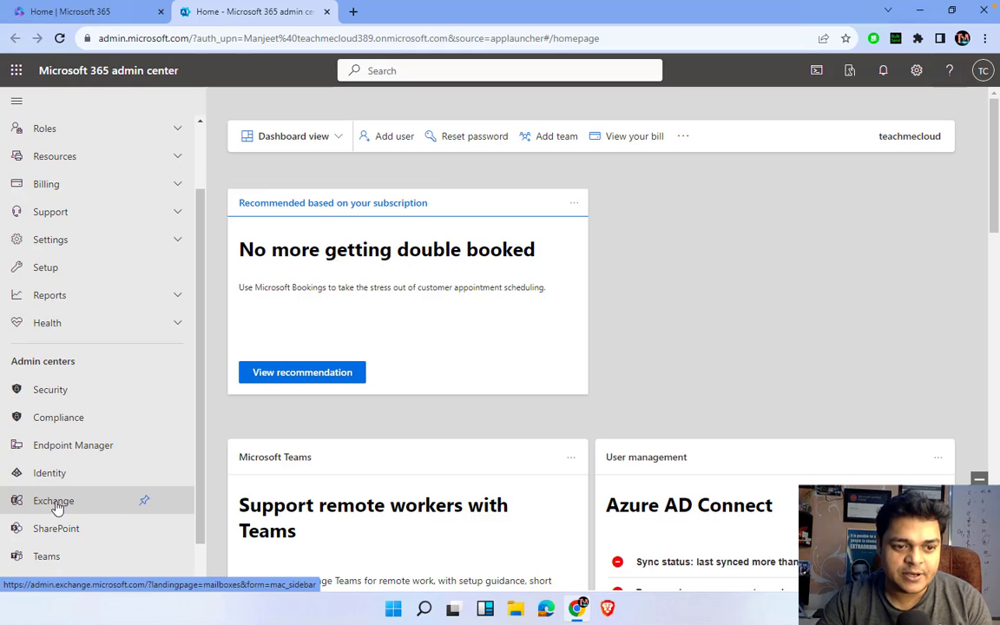
click(55, 503)
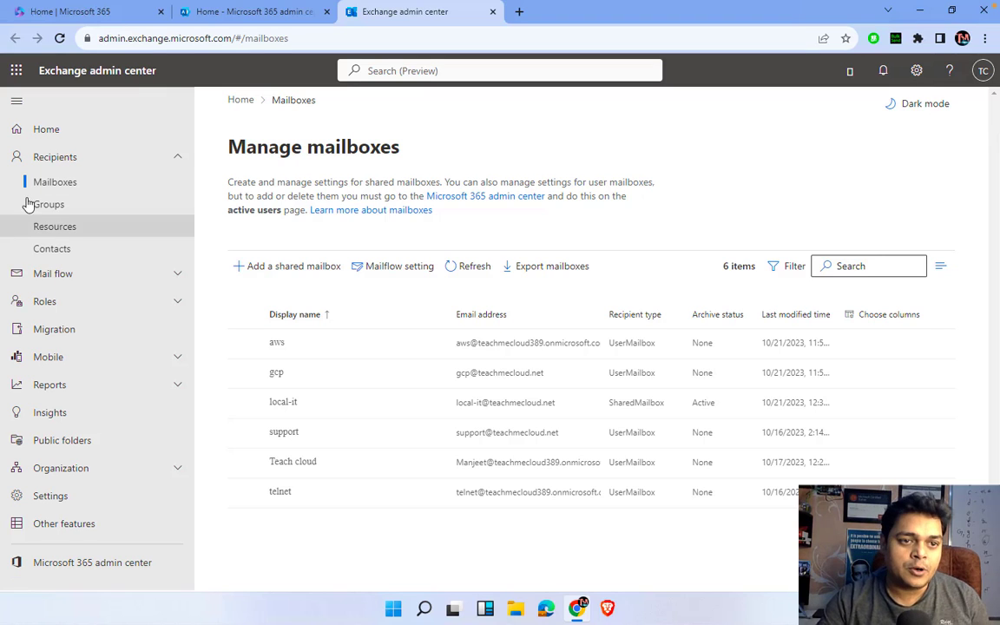
Go to the mail flow remote domains and open the details of the Default remote domain
click(177, 158)
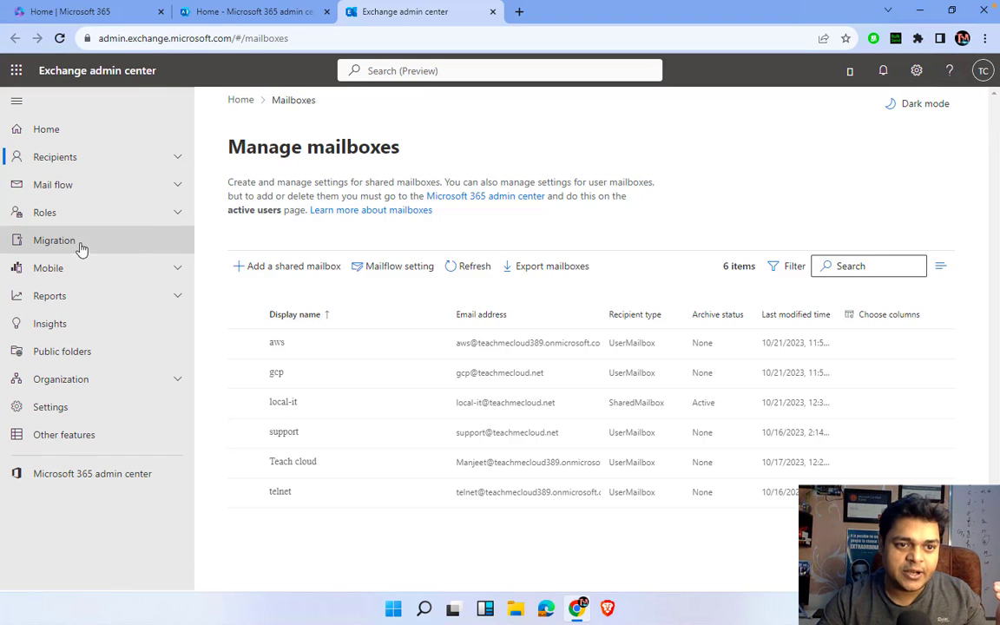
click(169, 196)
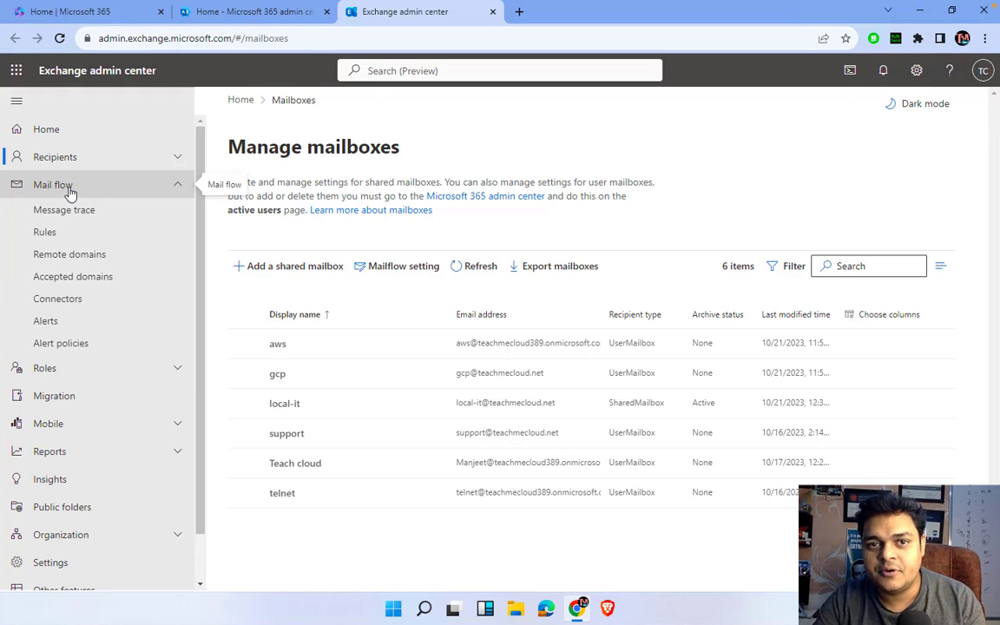
click(73, 258)
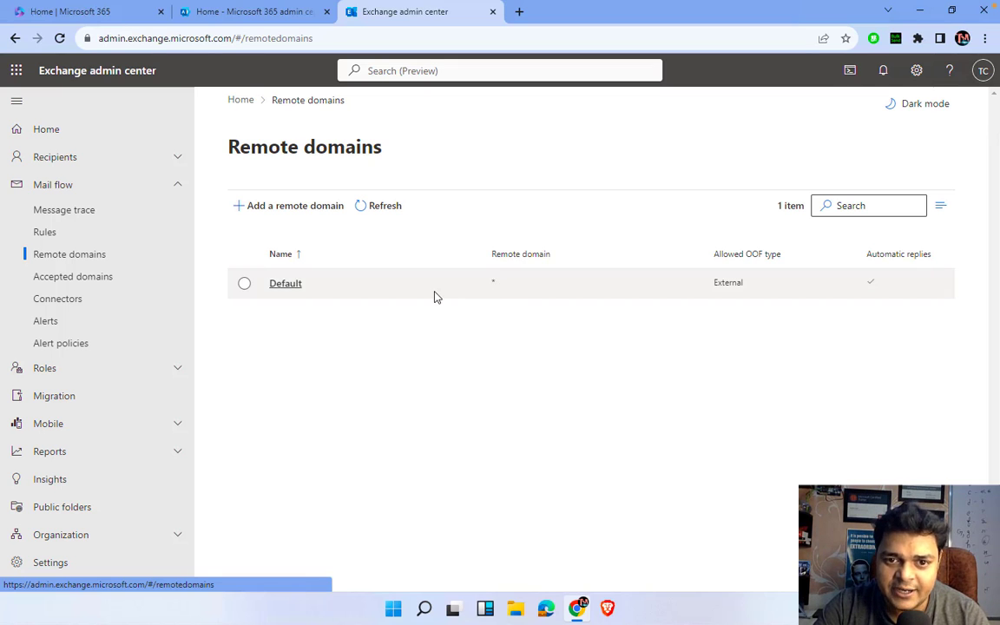
click(246, 284)
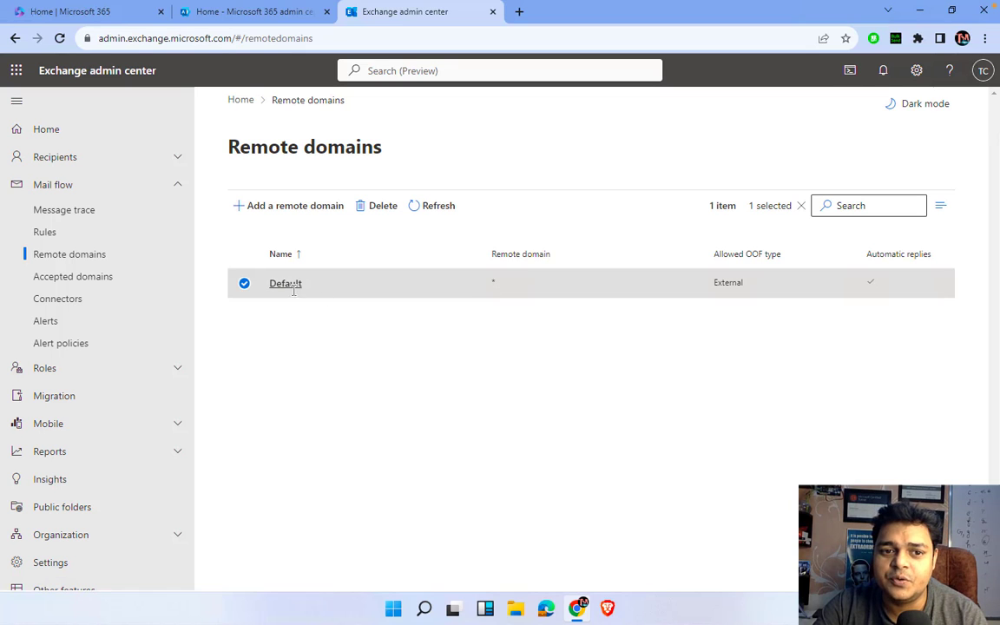
click(287, 284)
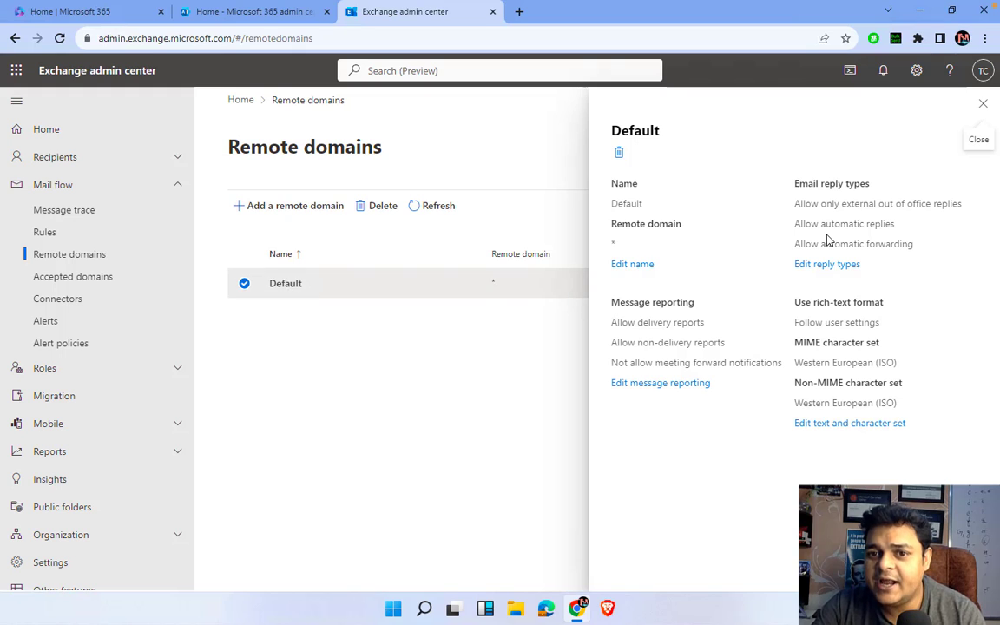
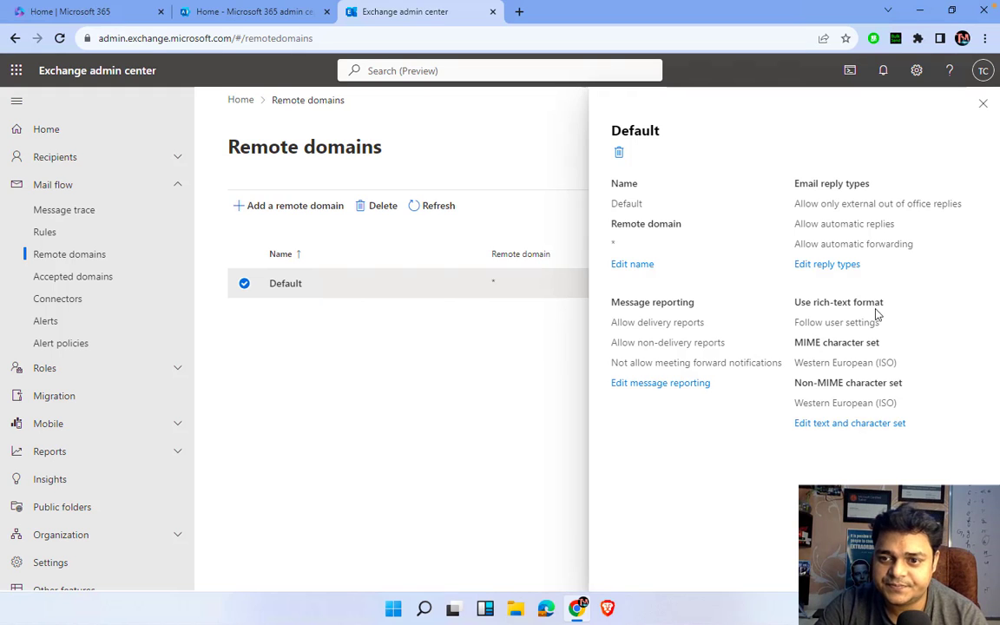
click(826, 265)
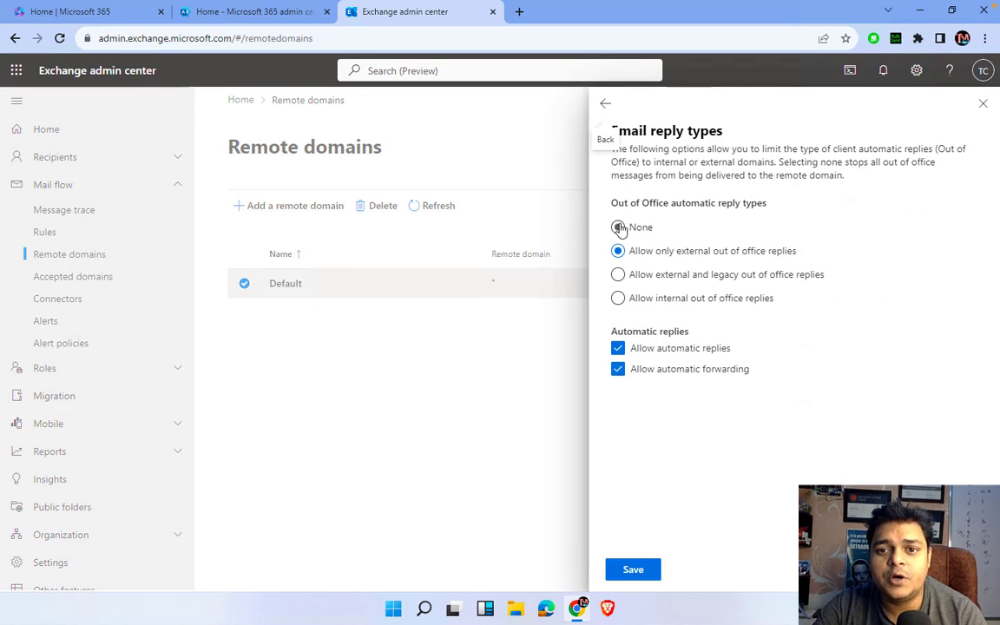
click(618, 227)
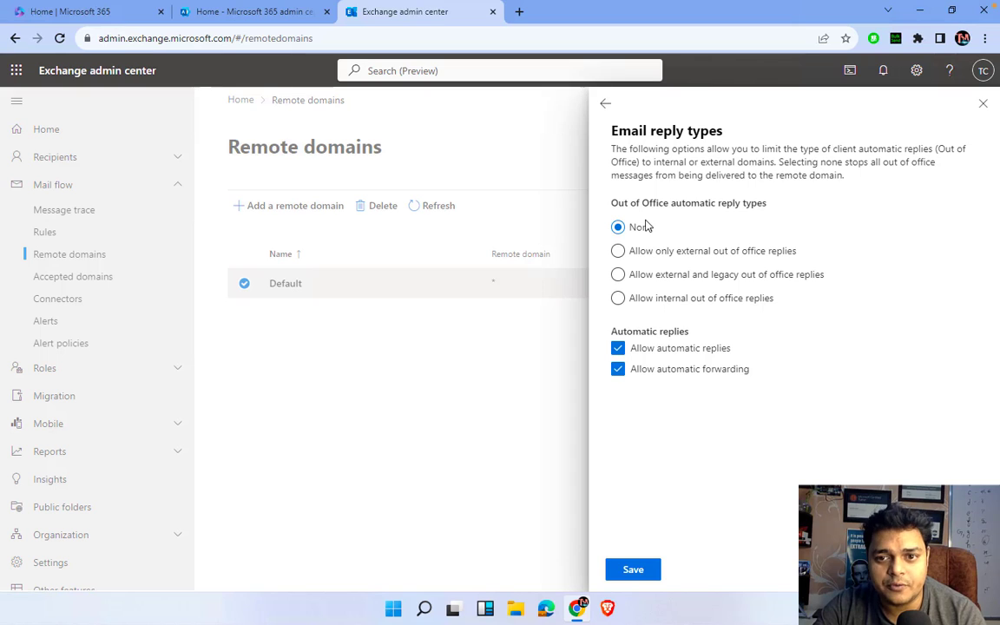
click(617, 276)
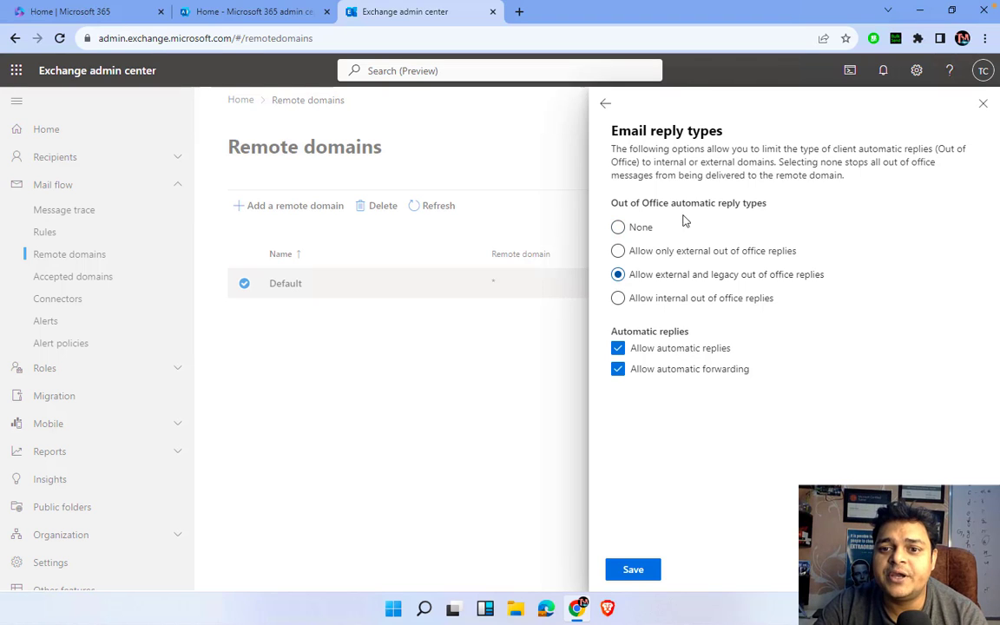
click(982, 103)
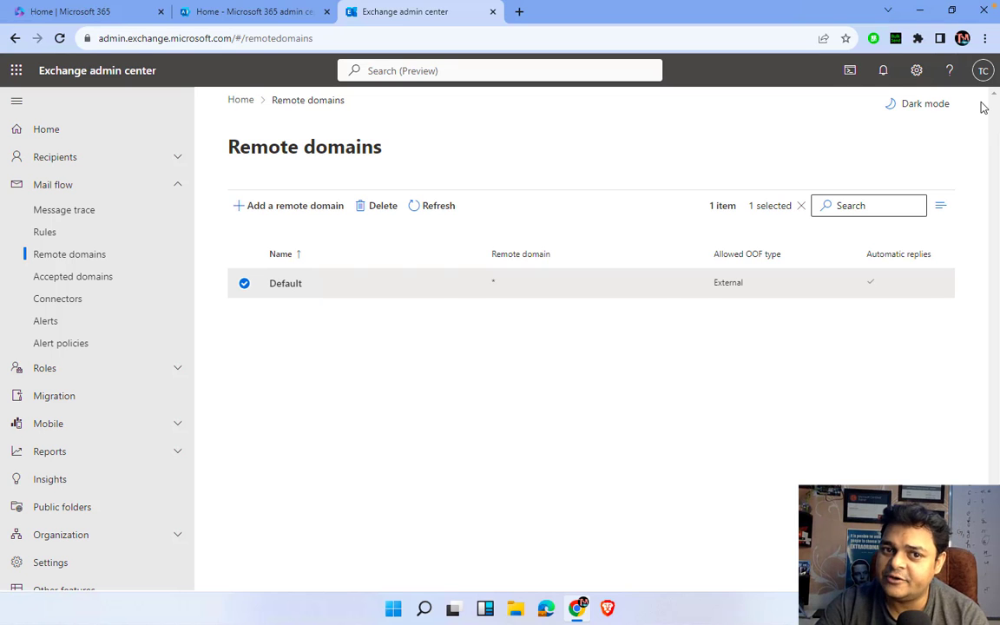
Start a new remote domain named Test-Client for gmail.com and continue to its email reply types
click(286, 210)
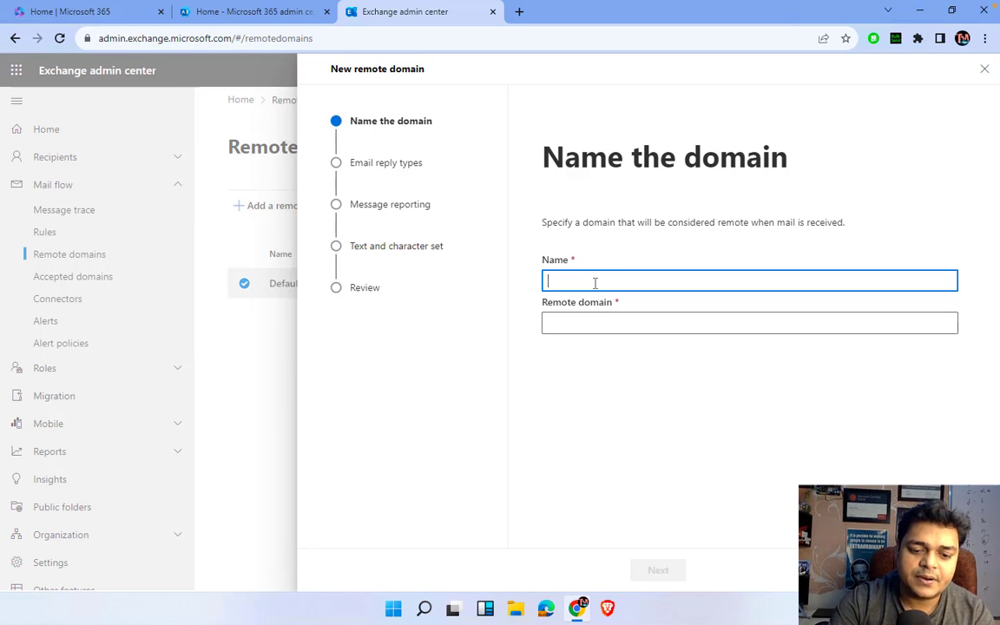
text(Test-C)
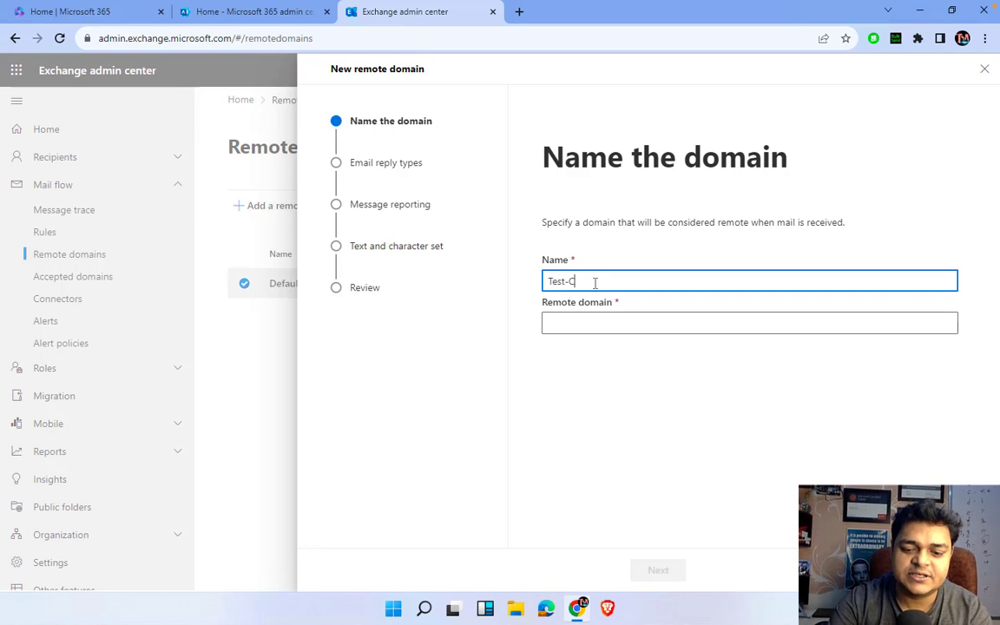
text(lient)
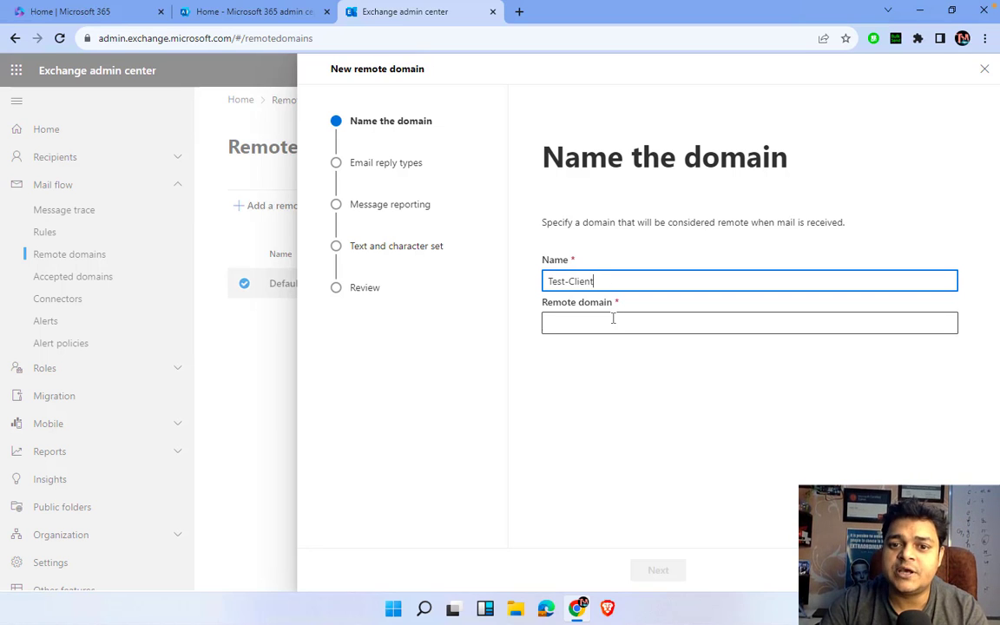
click(612, 319)
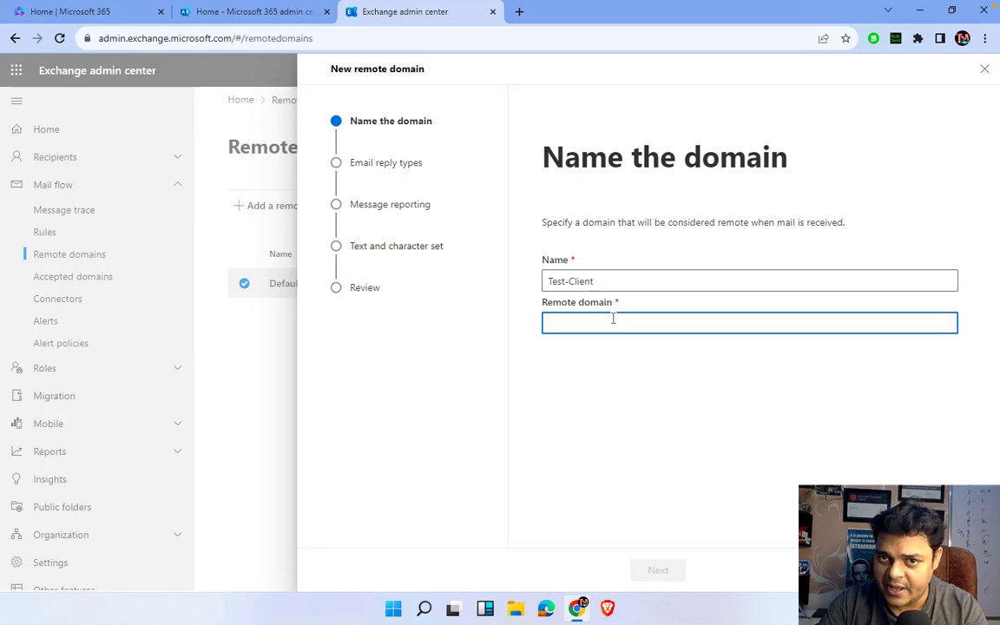
text(g)
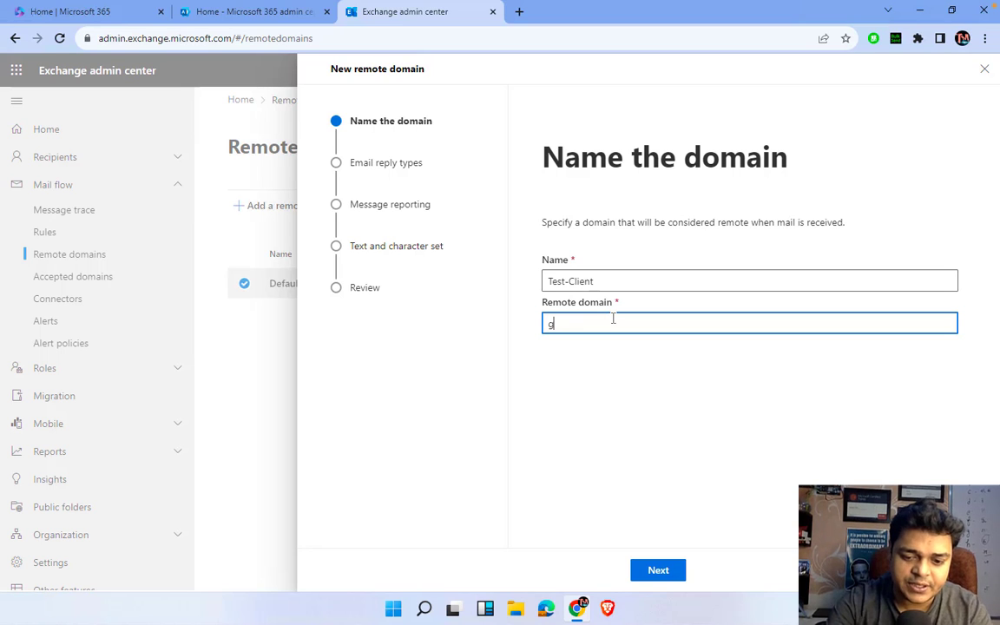
text(mail.com)
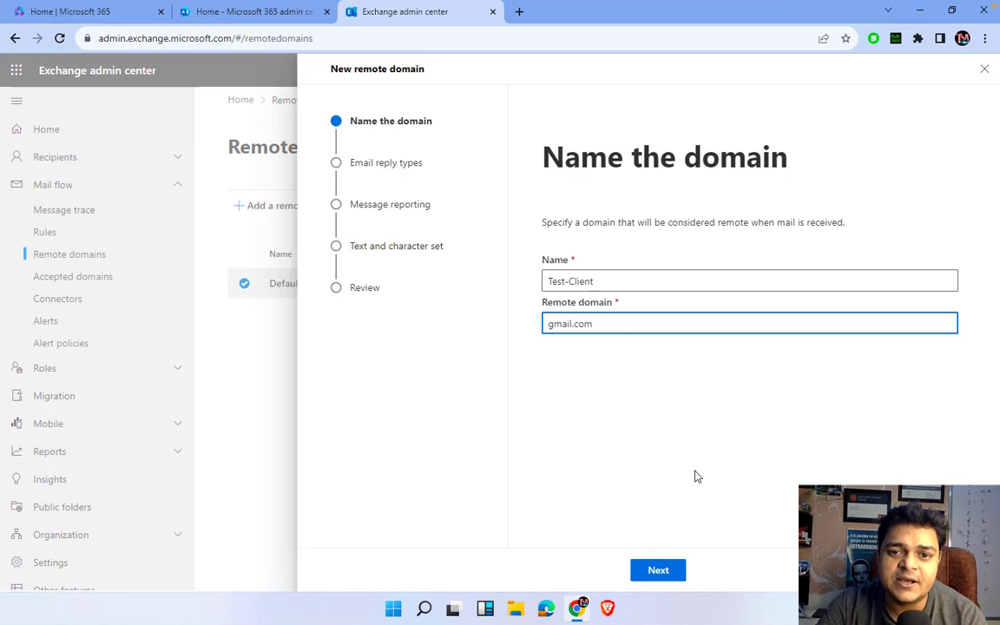
click(658, 570)
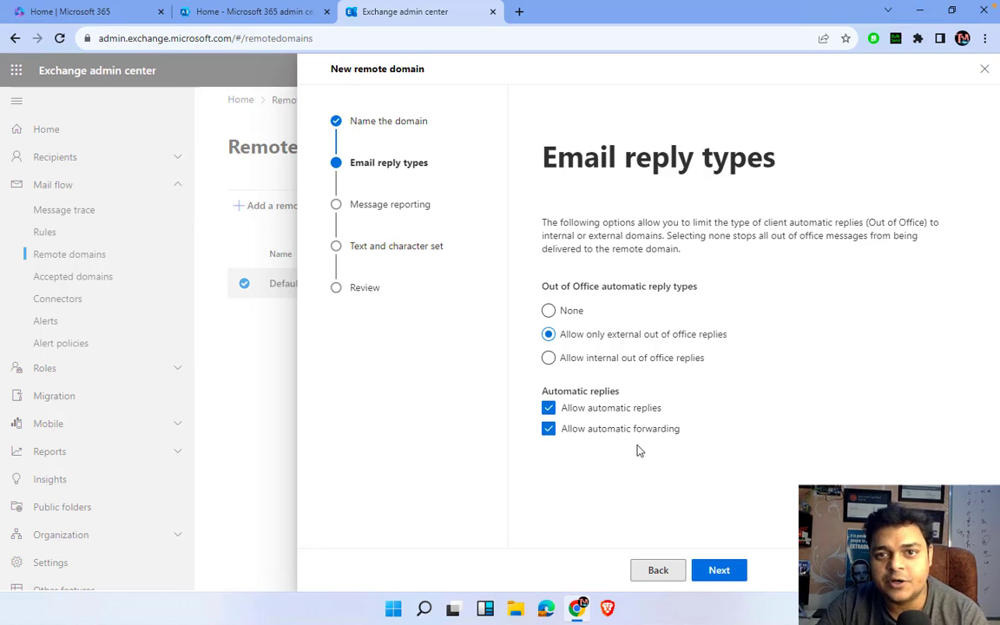
Accept the preset email reply types and allow meeting forward notifications in the message reporting options
click(719, 572)
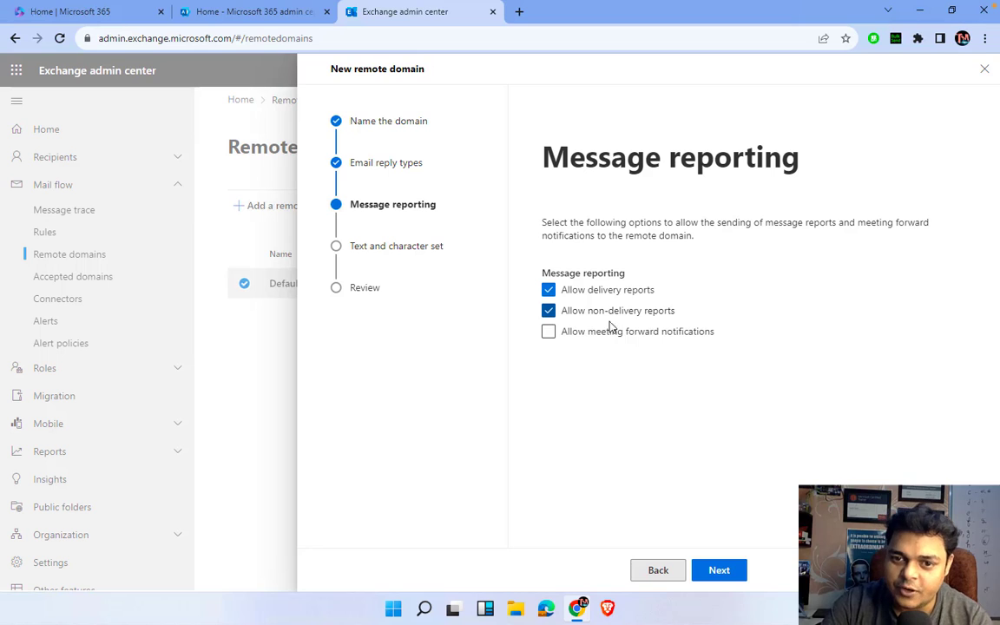
click(548, 332)
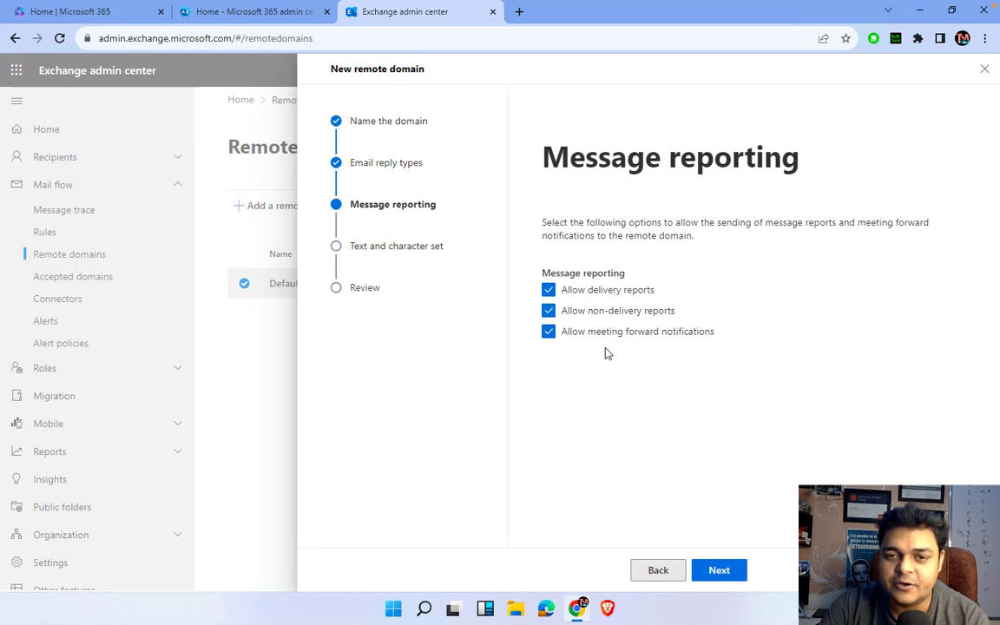
click(720, 571)
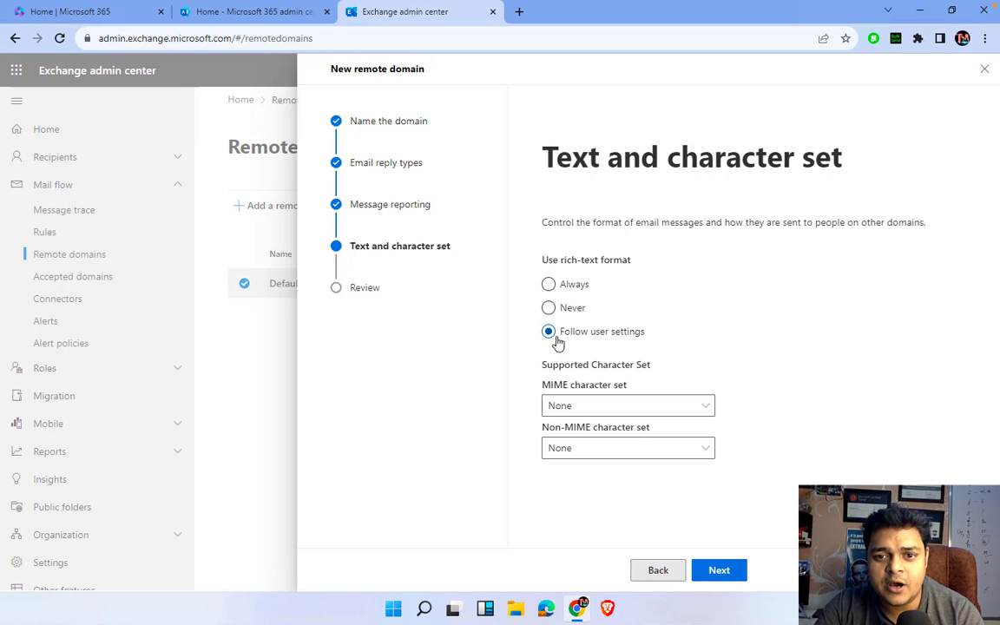
Set rich-text format to Always, the MIME character set to Central European (Windows) and the non-MIME character set to Baltic (ISO)
click(691, 405)
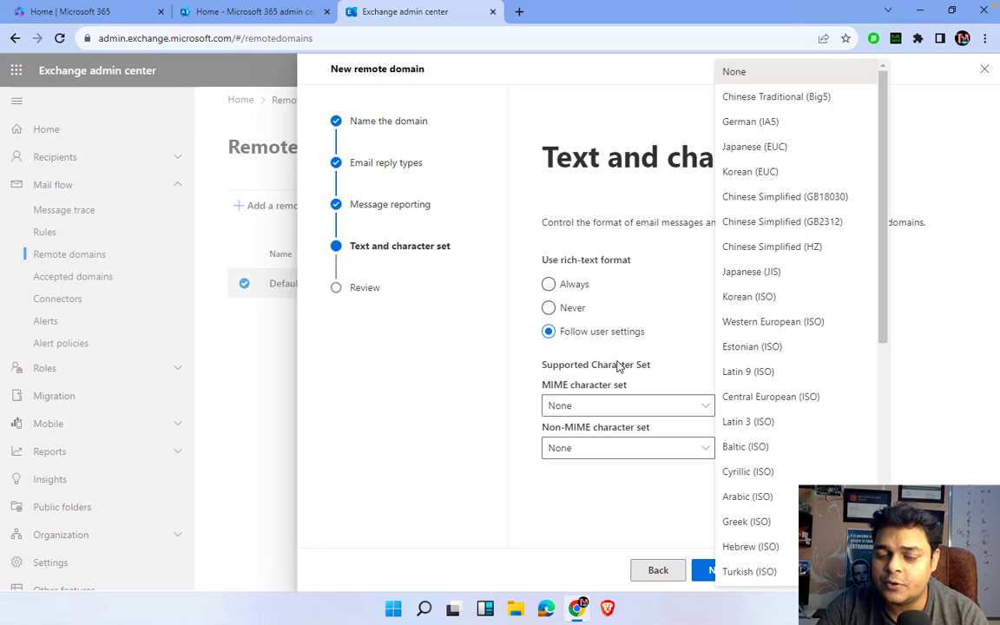
scroll(762, 509, down, 5)
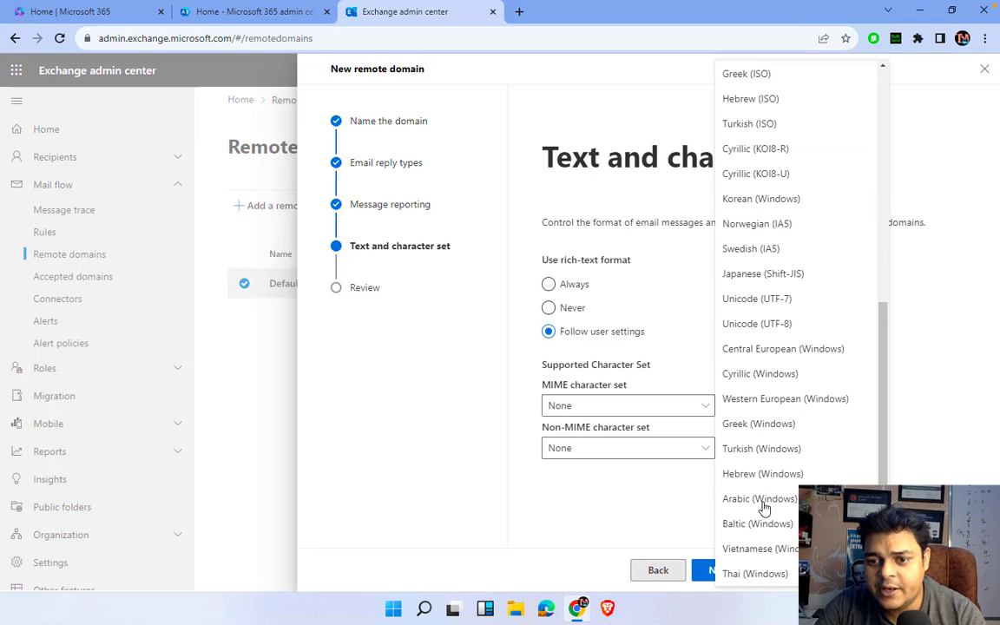
click(787, 350)
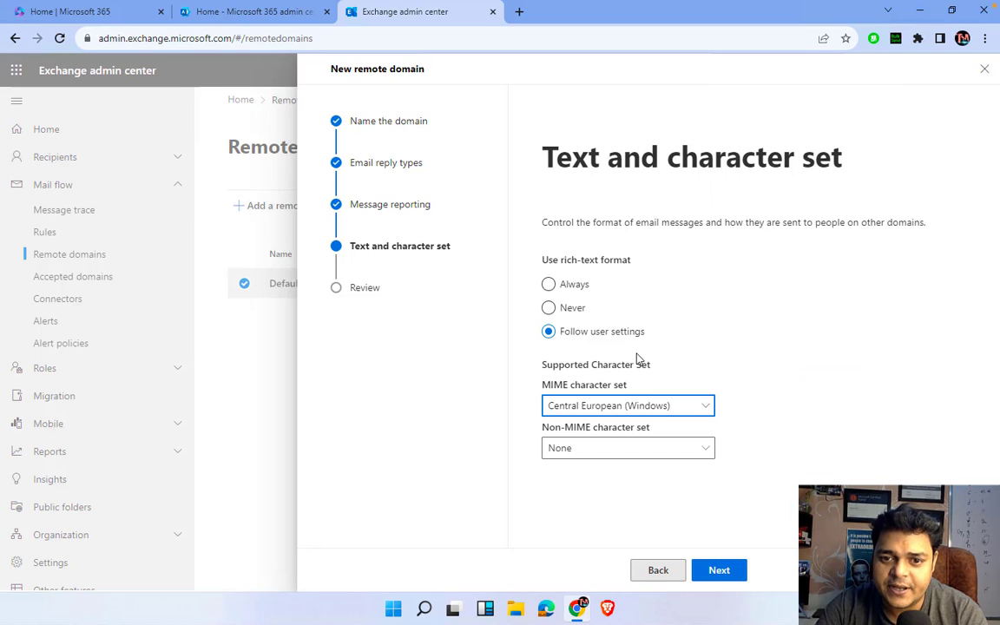
click(548, 285)
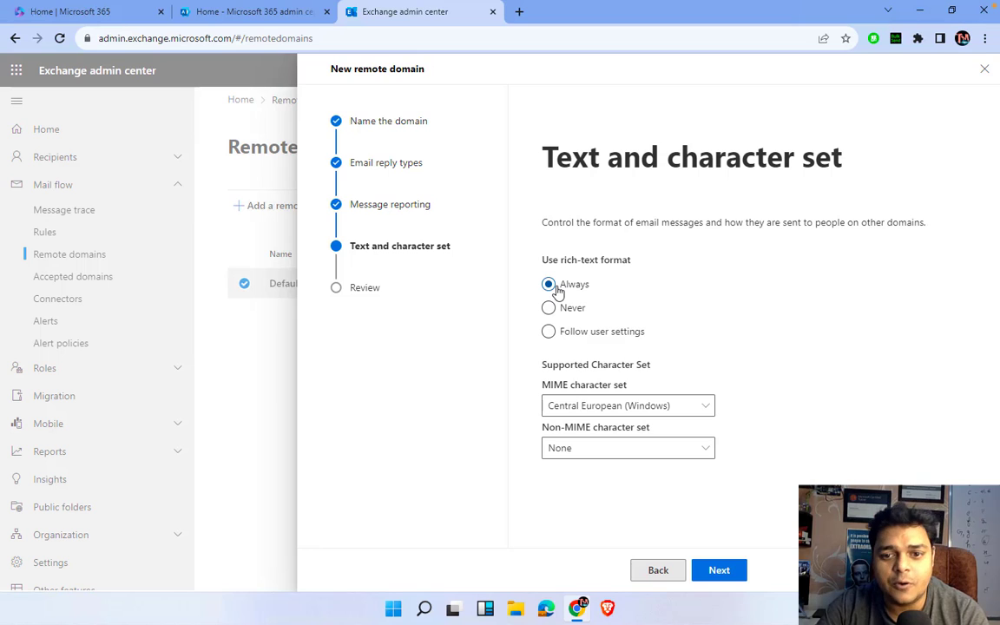
click(627, 452)
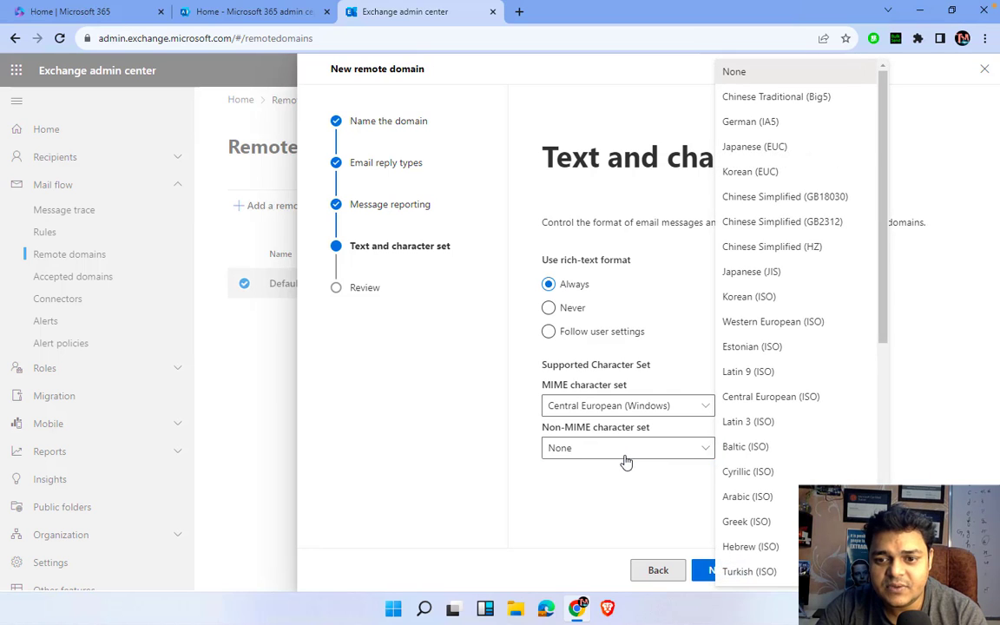
click(730, 455)
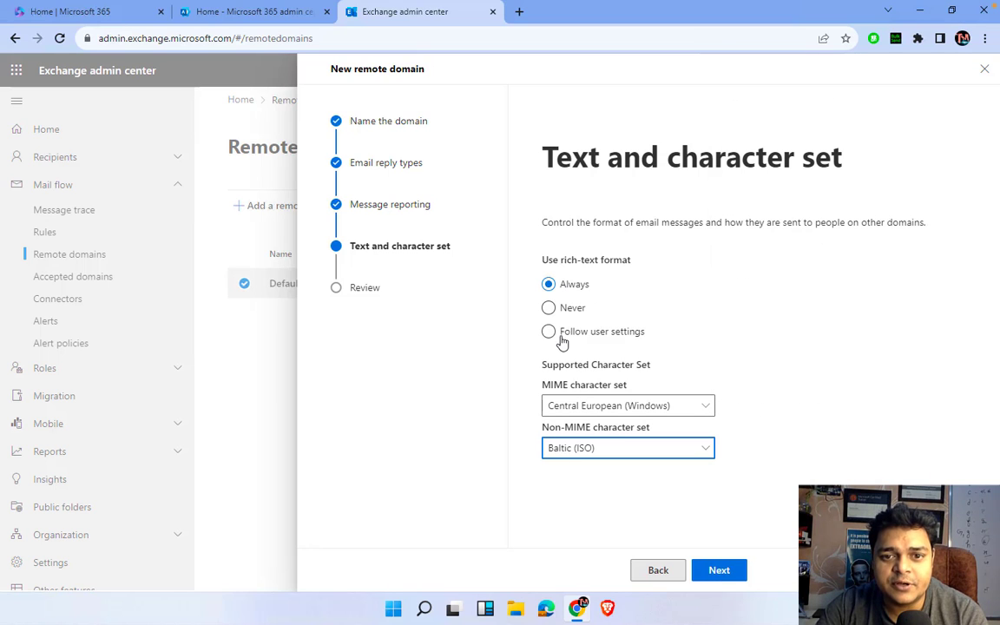
click(722, 571)
Review and save the Test-Client remote domain and return to the remote domains list
scroll(659, 451, down, 1)
scroll(657, 438, down, 1)
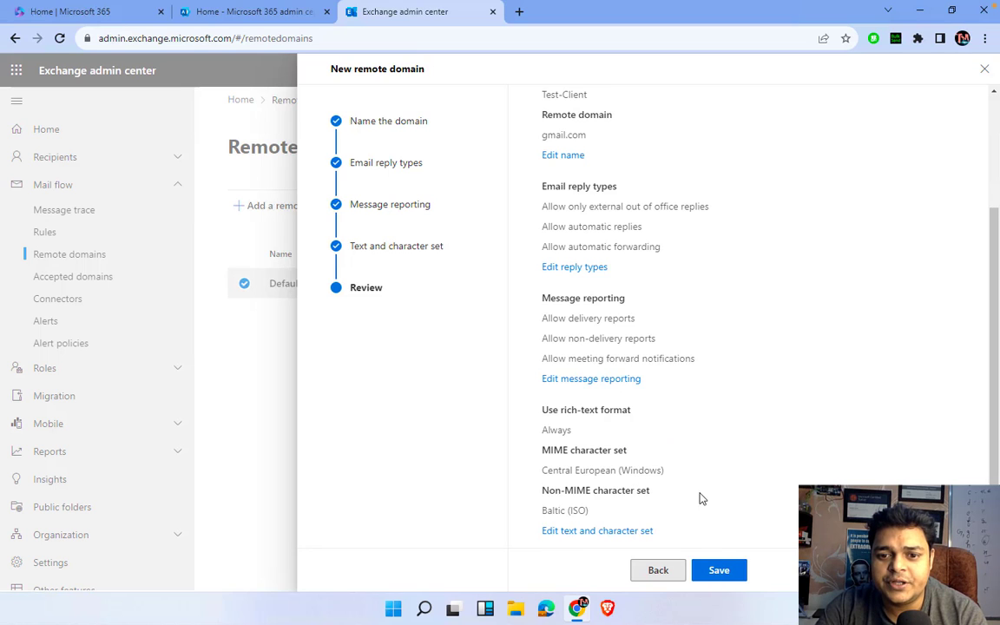
click(714, 570)
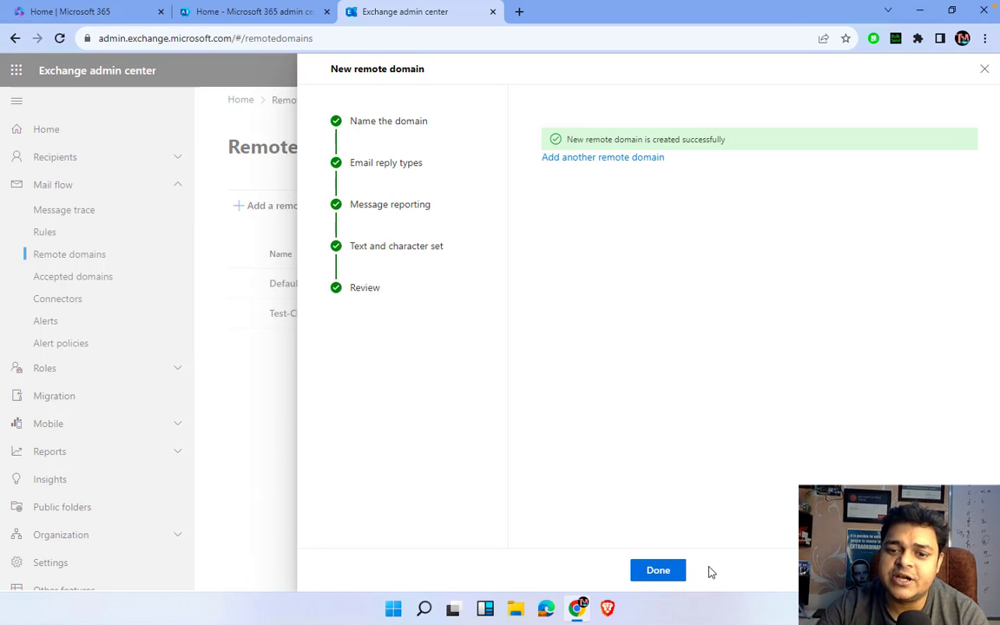
click(650, 571)
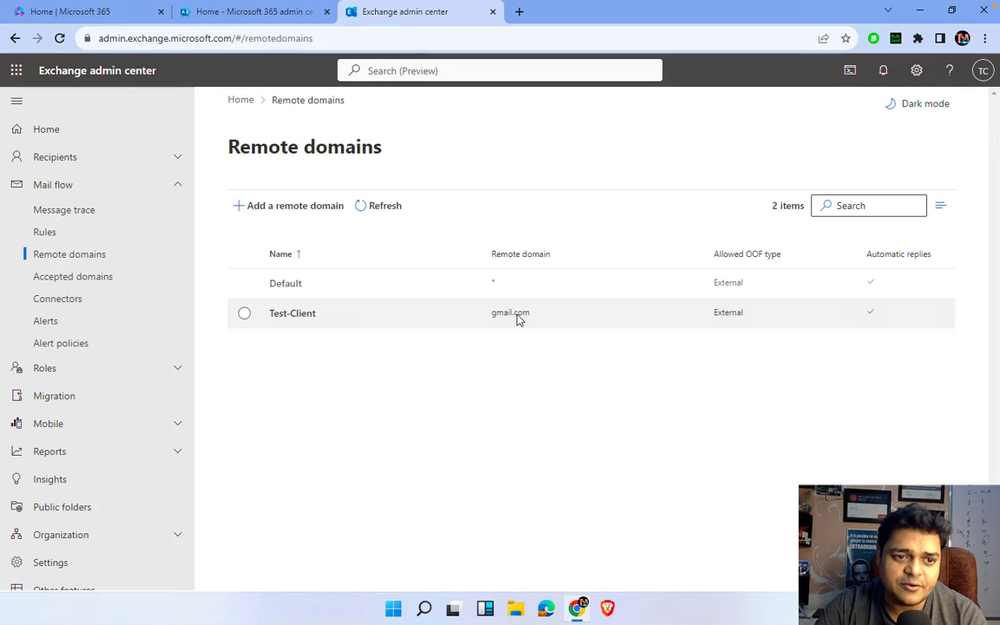
Open the accepted domain teachmecloud.net and save it as Authoritative with sending mail from the domain allowed
click(91, 276)
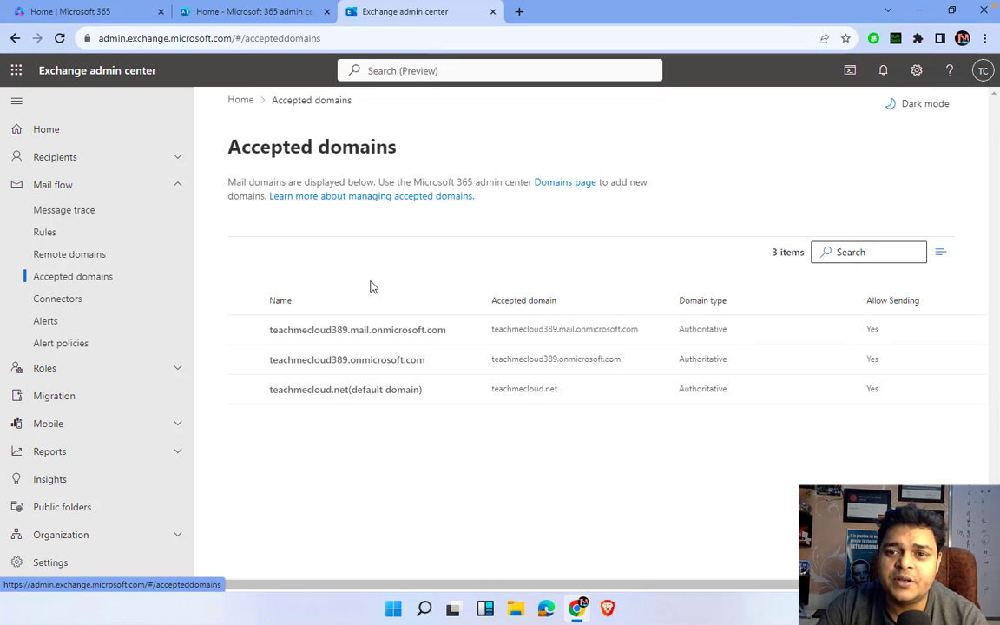
click(243, 390)
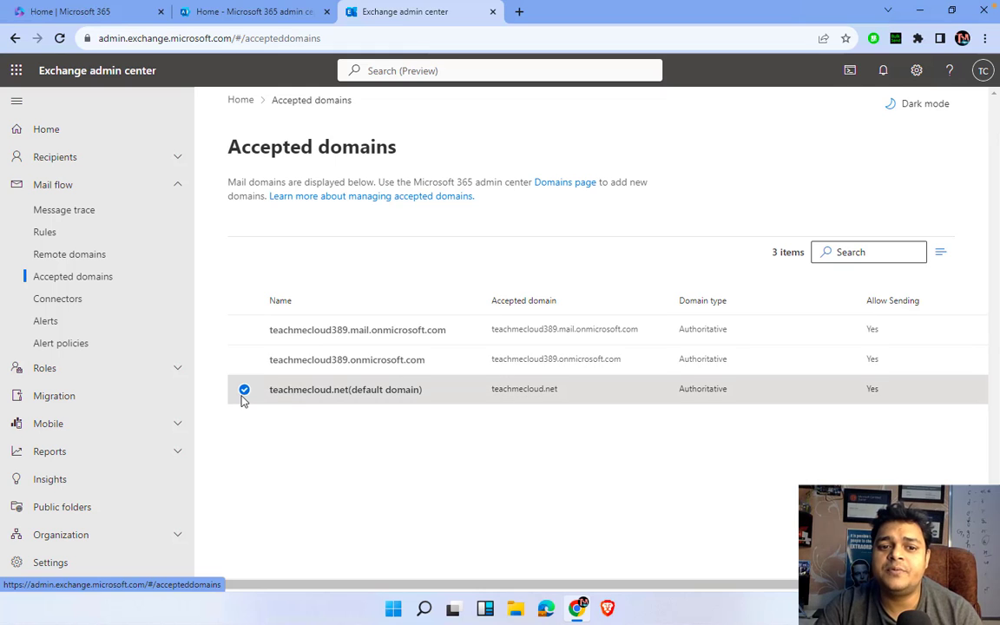
click(347, 390)
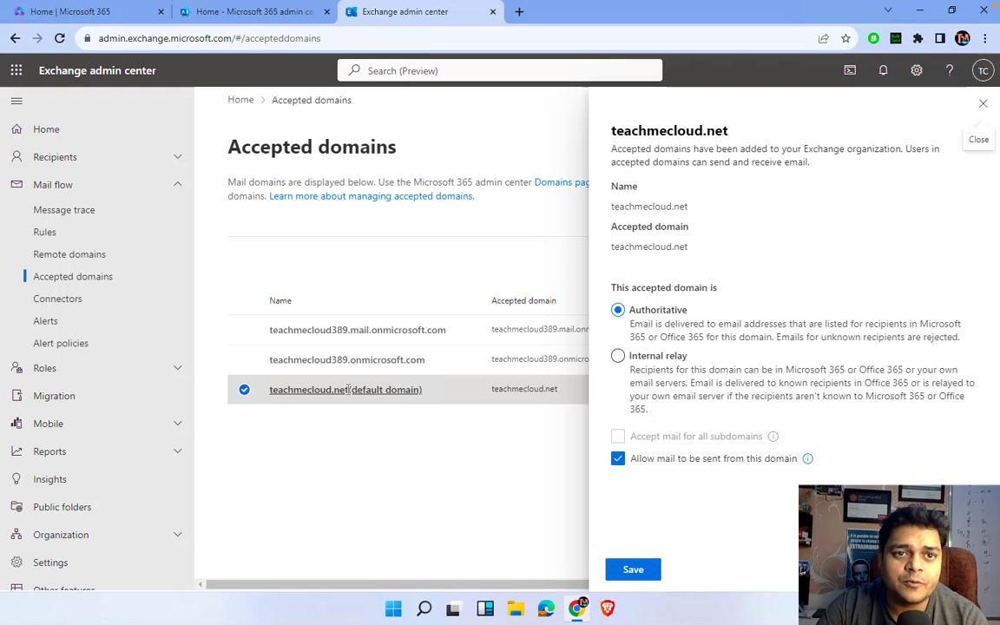
click(632, 570)
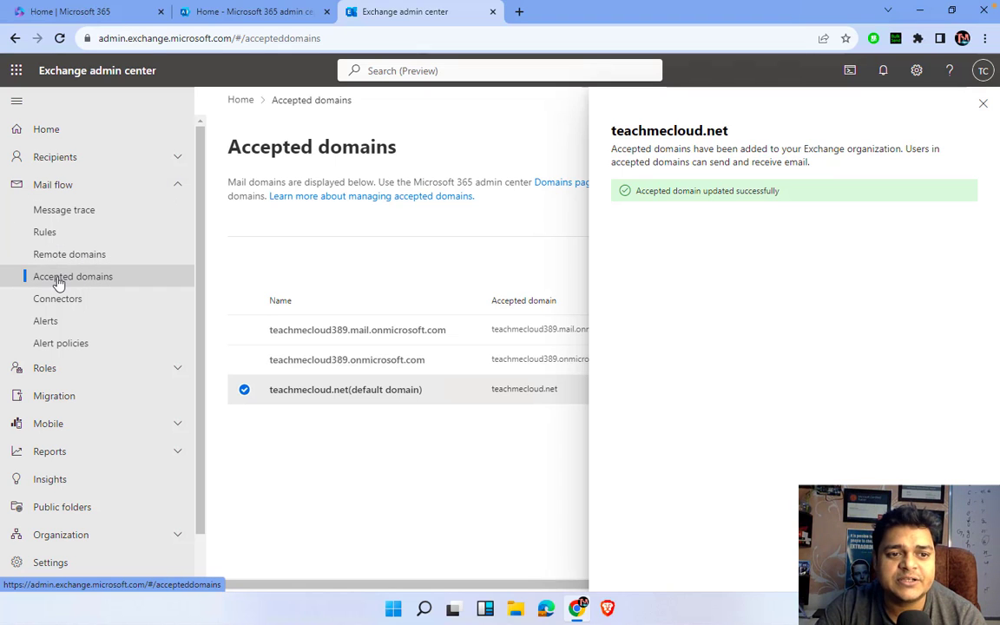
Open the mail flow connectors page and switch to the macOS desktop
click(56, 303)
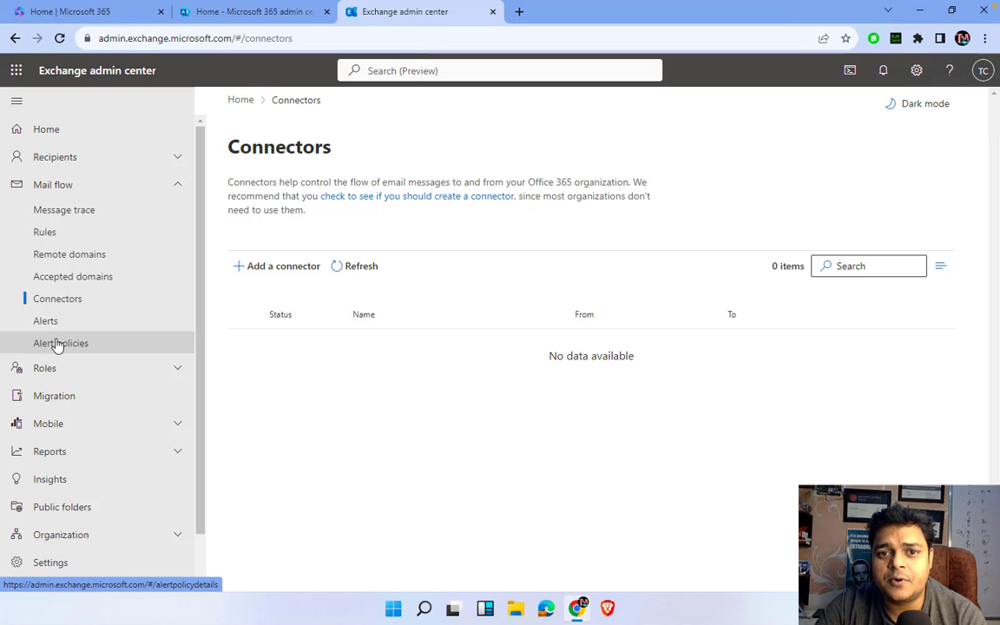
key(ctrl+Left)
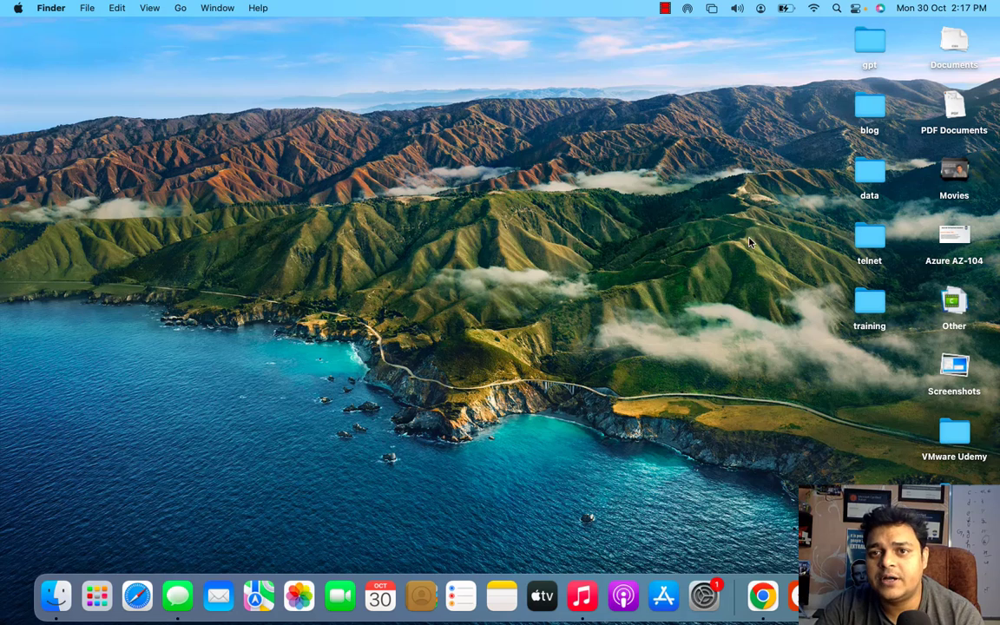